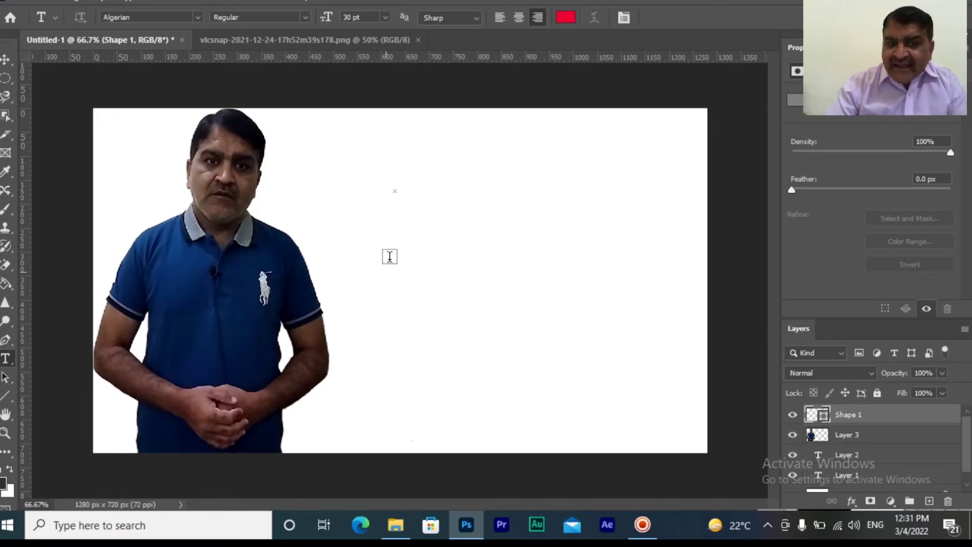
Step: Add a text layer with the person's full name on the white canvas and move it farther from the man's figure
left_click(414, 202)
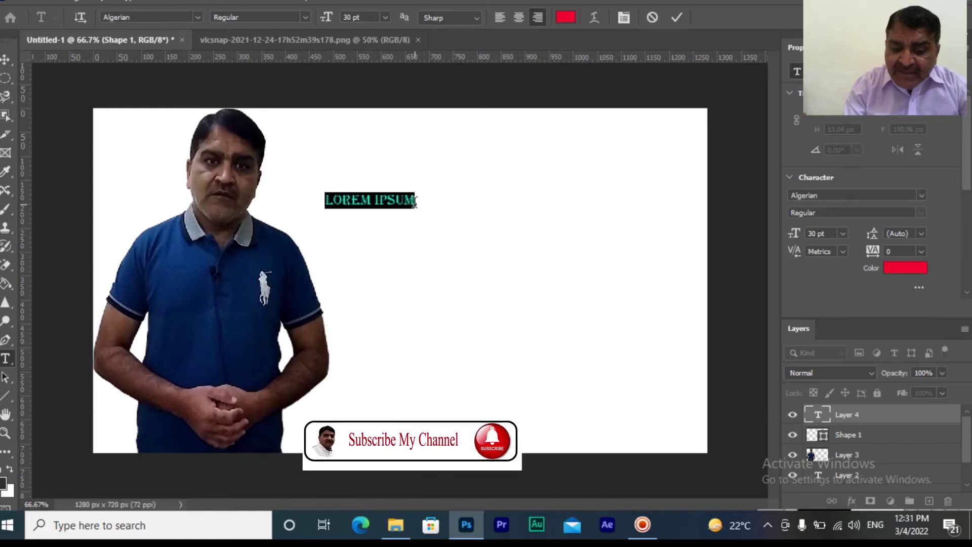
left_click(415, 202)
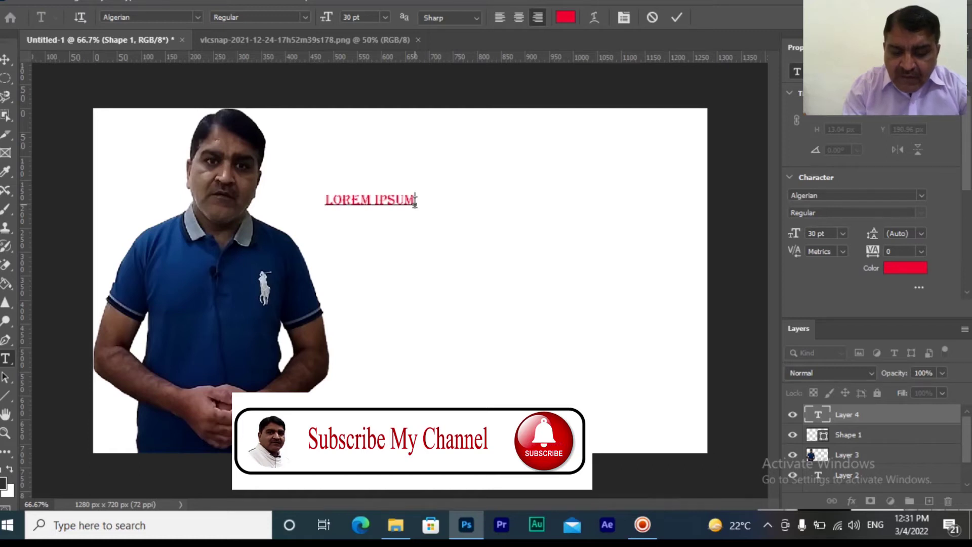
left_click(5, 60)
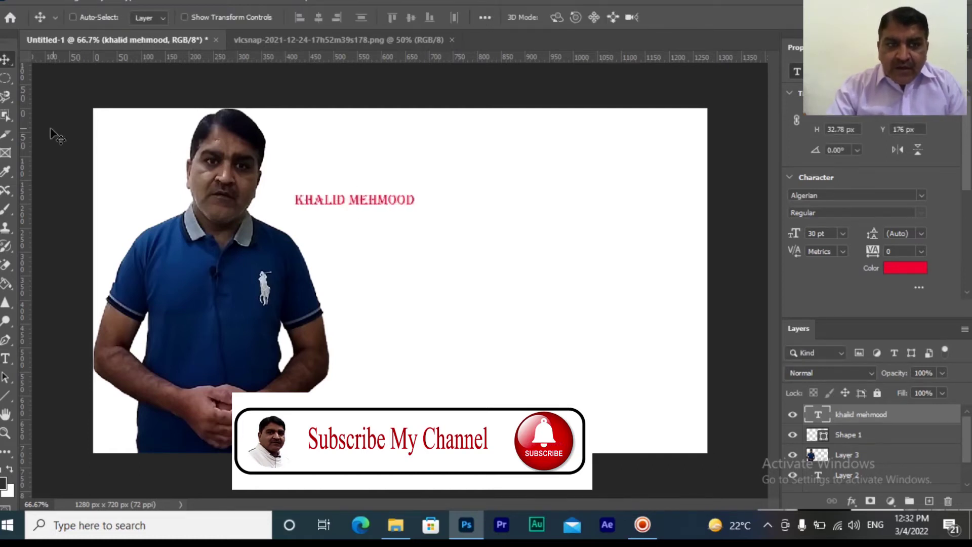
left_click_drag(358, 202, 455, 207)
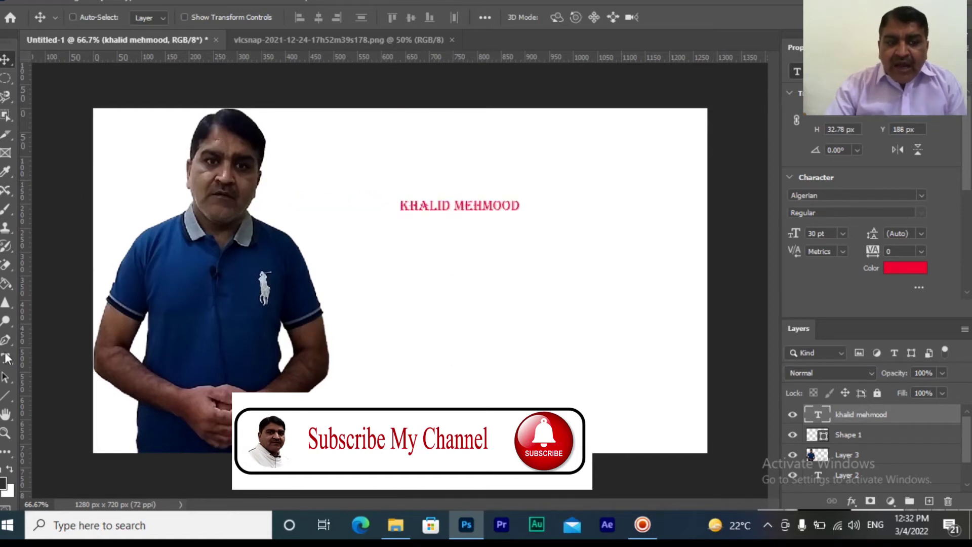
Step: Try font sizes of 36, 48 and 24 pt on the name text, ending with 48 pt
left_click(6, 359)
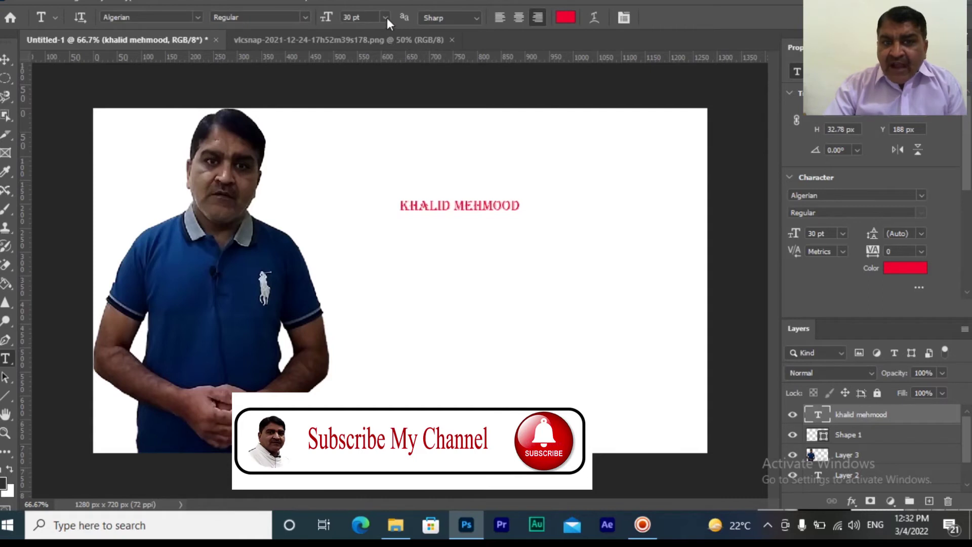
left_click(386, 17)
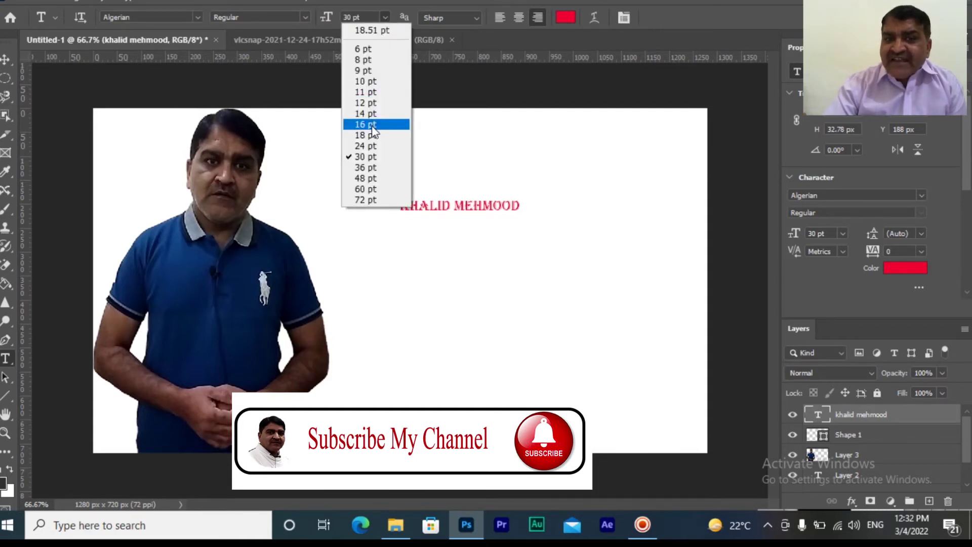
left_click(374, 167)
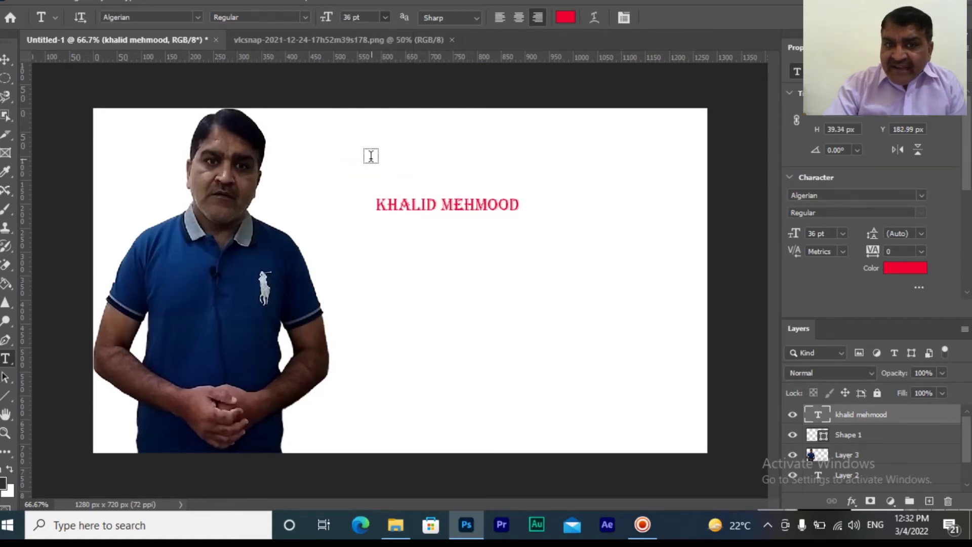
left_click(385, 17)
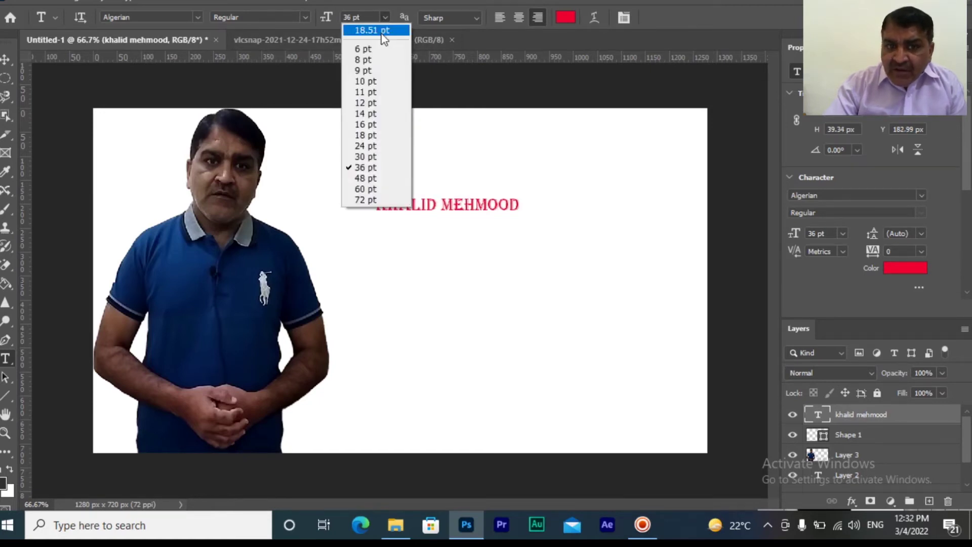
left_click(375, 179)
left_click(391, 15)
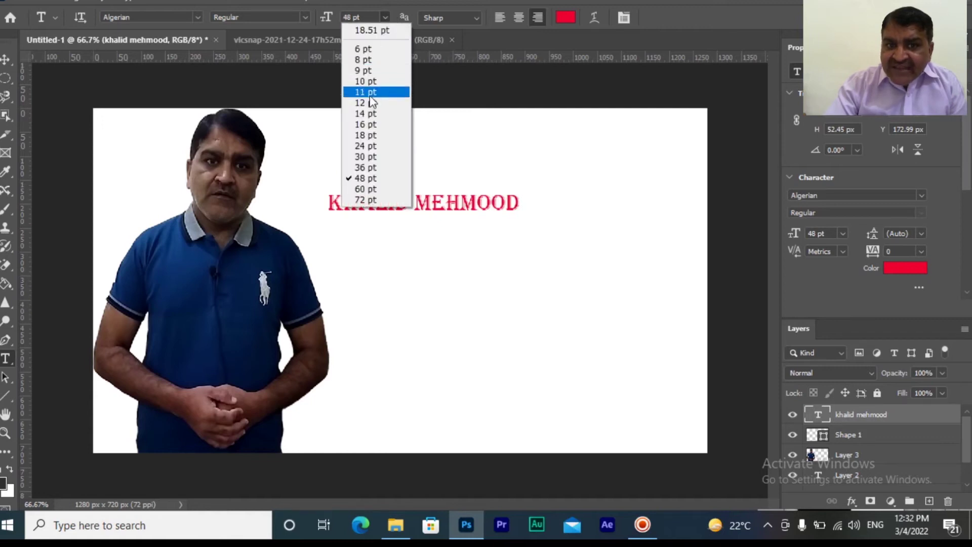
left_click(370, 146)
left_click(384, 19)
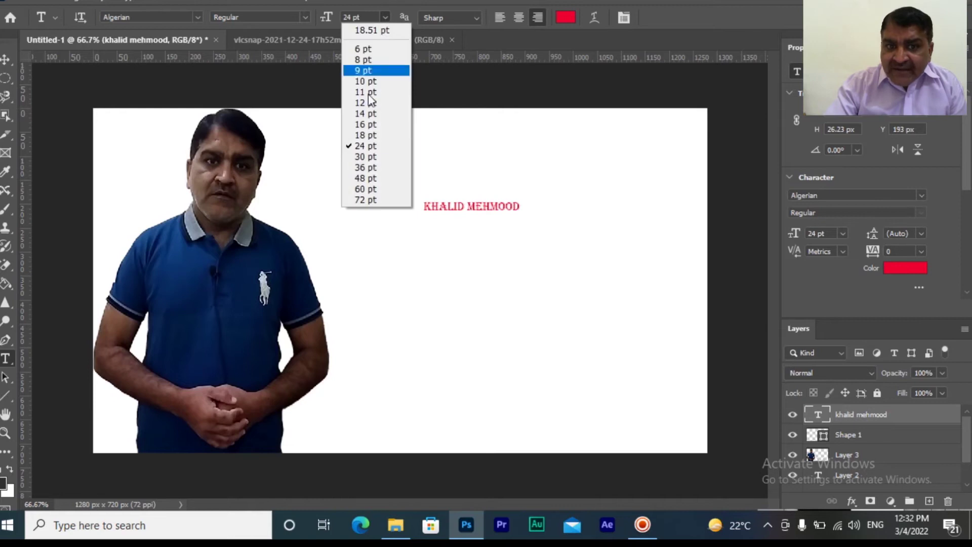
left_click(371, 182)
Step: Try the Wide Latin, Algerian and Berlin Sans FB Demi fonts on the name text
left_click(198, 17)
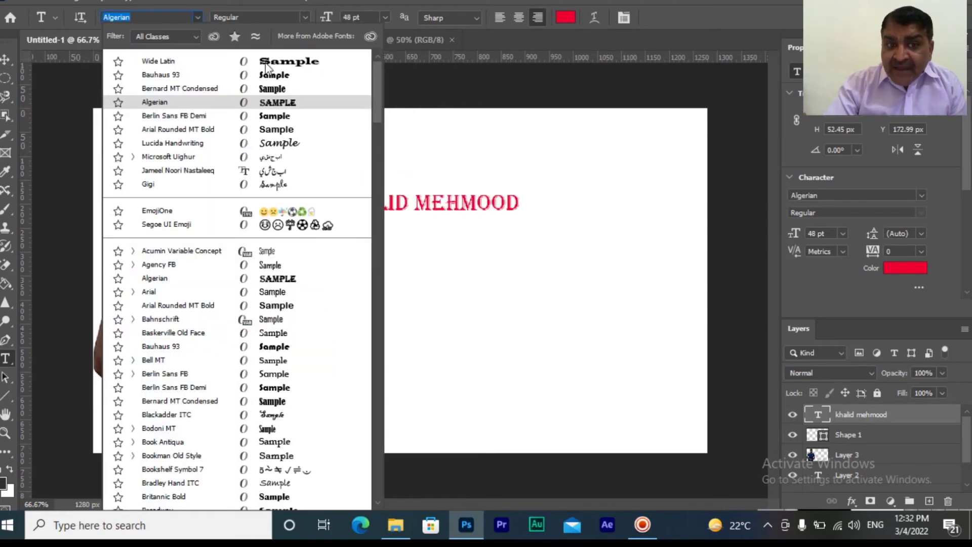
left_click(275, 63)
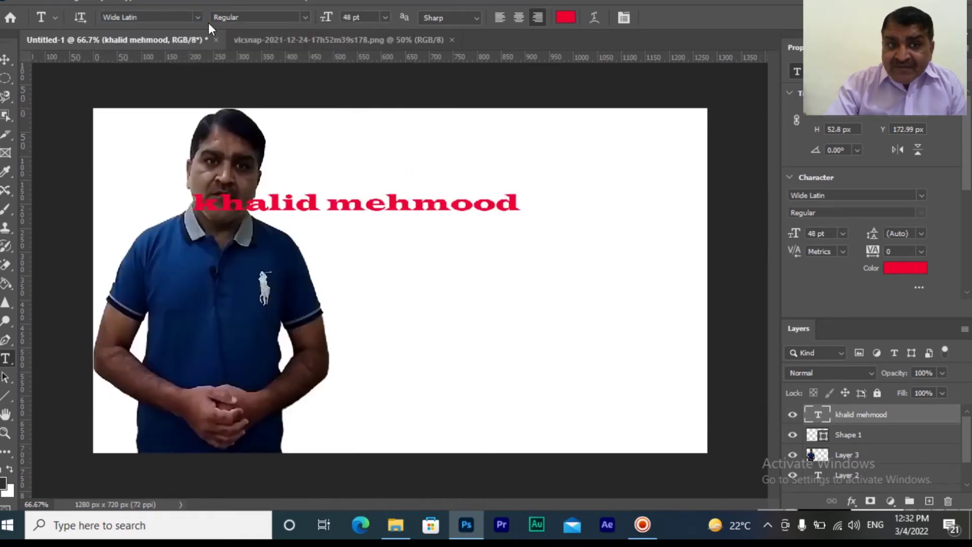
left_click(198, 19)
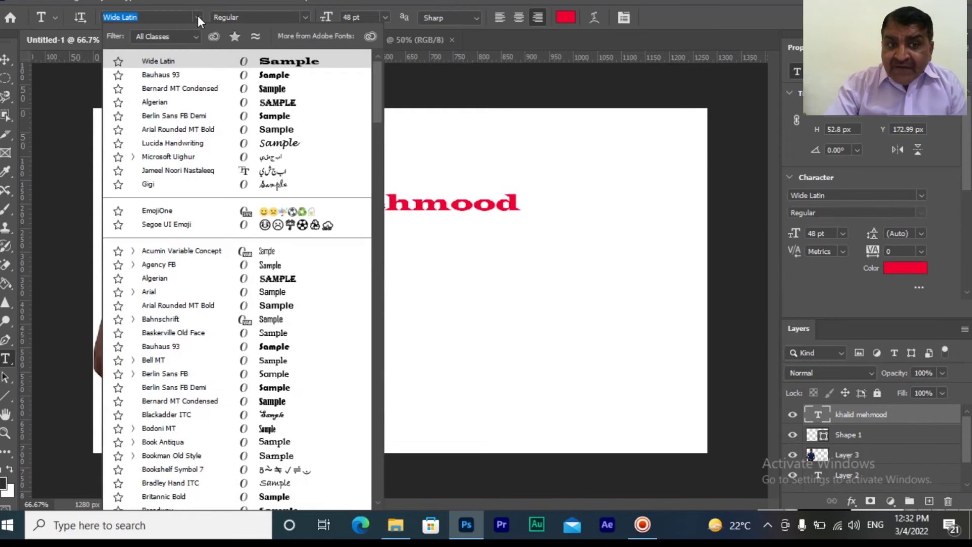
left_click(286, 276)
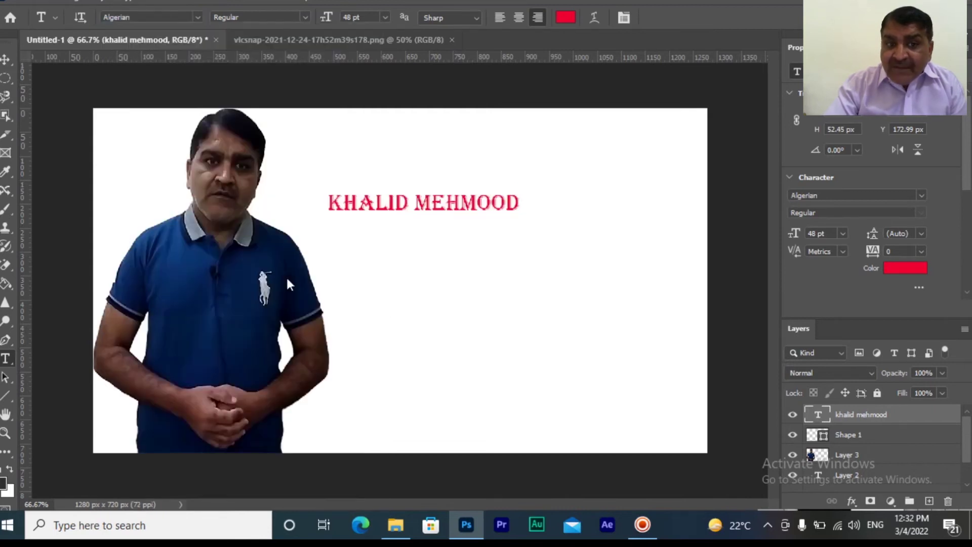
left_click(198, 17)
left_click(295, 392)
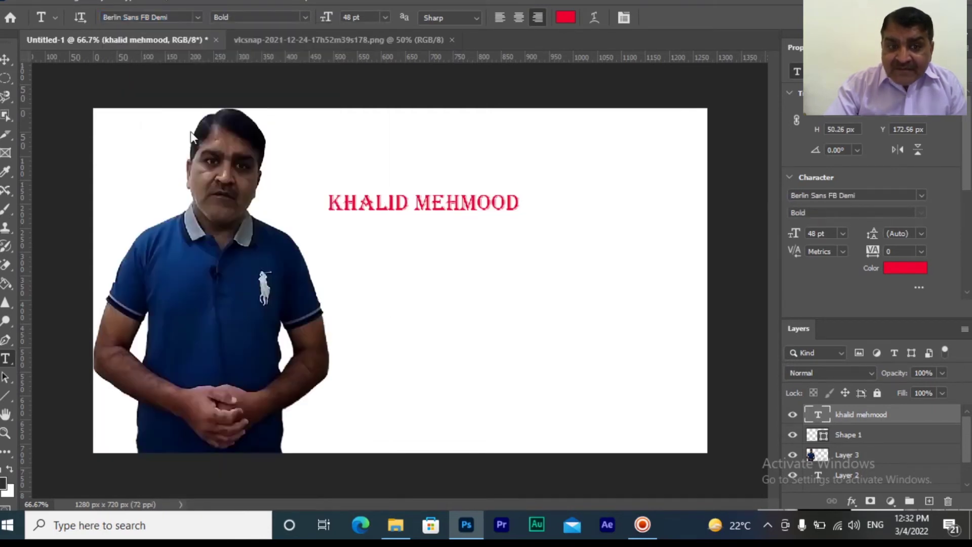
left_click(193, 16)
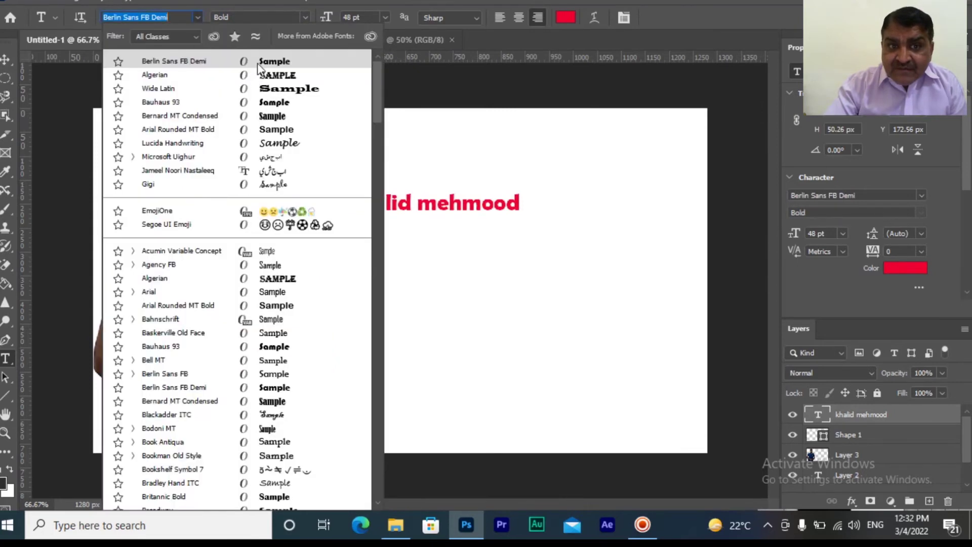
left_click(257, 58)
Step: Set the name text's font to Wide Latin and move the text clear of the man's face
left_click(201, 17)
left_click(276, 89)
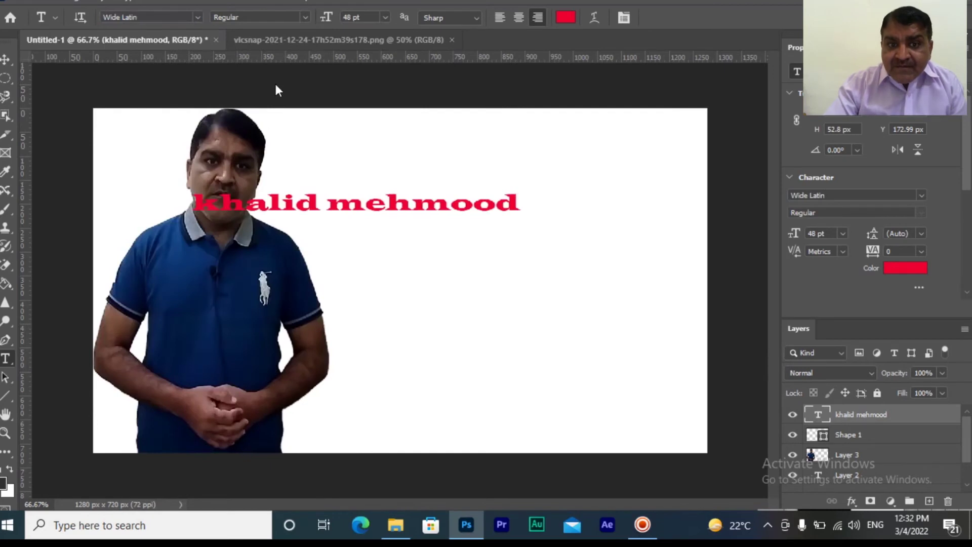
left_click(6, 59)
left_click_drag(319, 194, 432, 197)
Step: Try the Crisp and Strong anti-aliasing methods on the name text, ending with Smooth
left_click(6, 359)
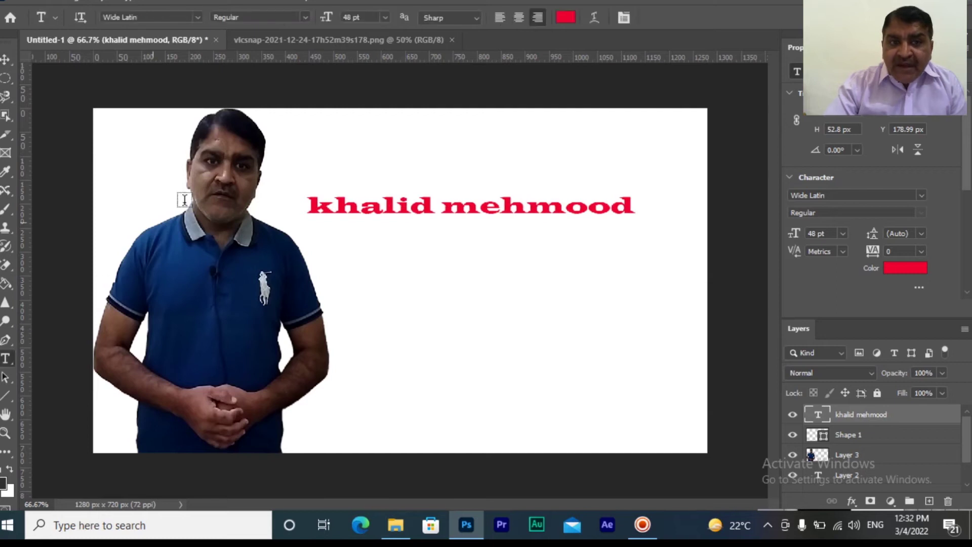
left_click(479, 20)
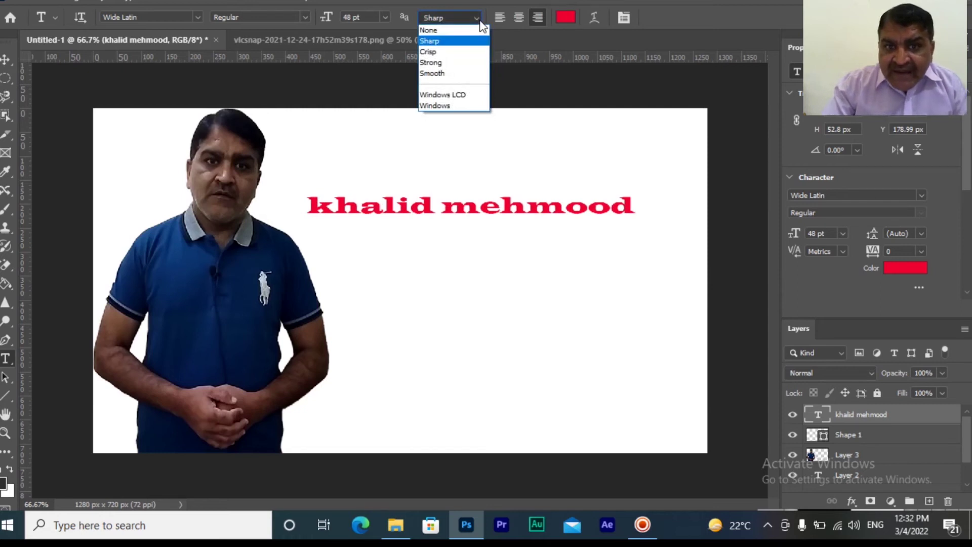
left_click(429, 52)
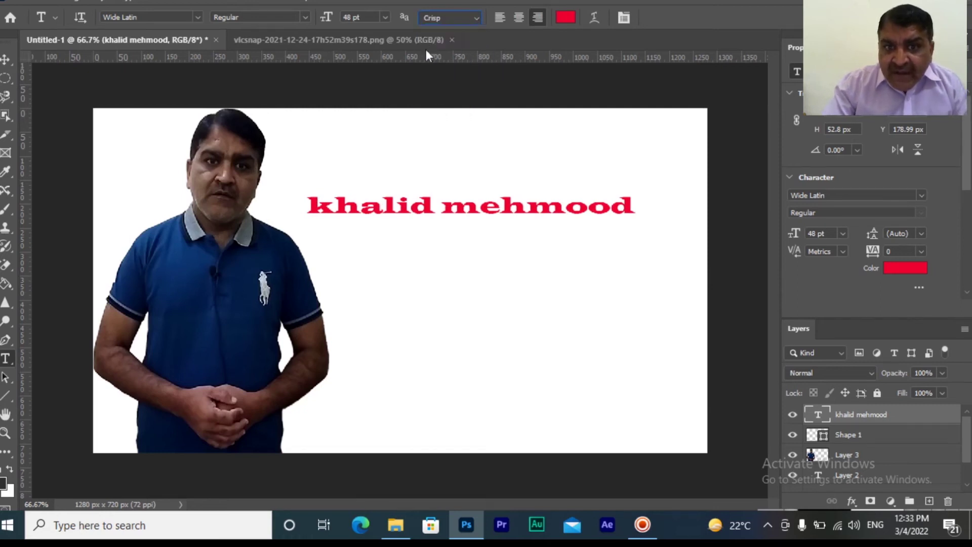
left_click(476, 20)
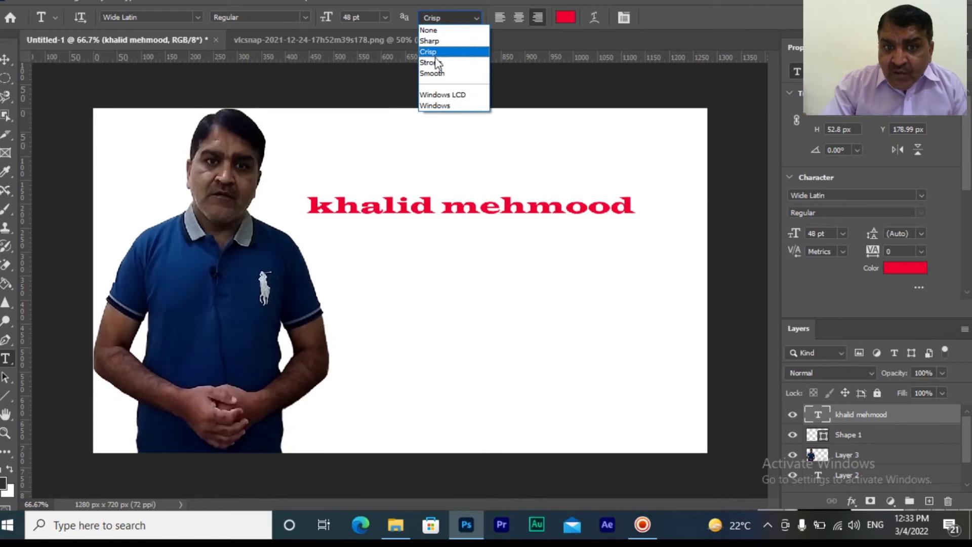
left_click(436, 59)
left_click(477, 19)
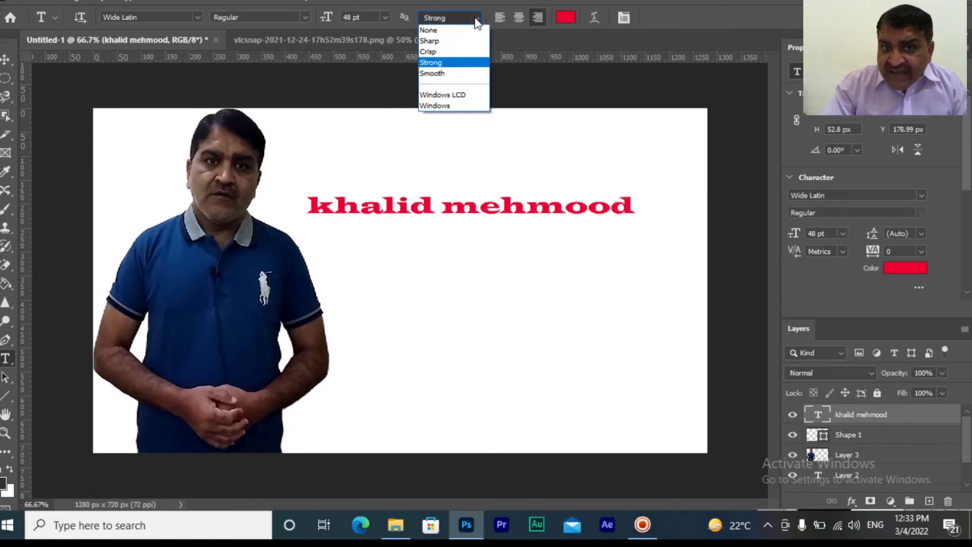
left_click(433, 74)
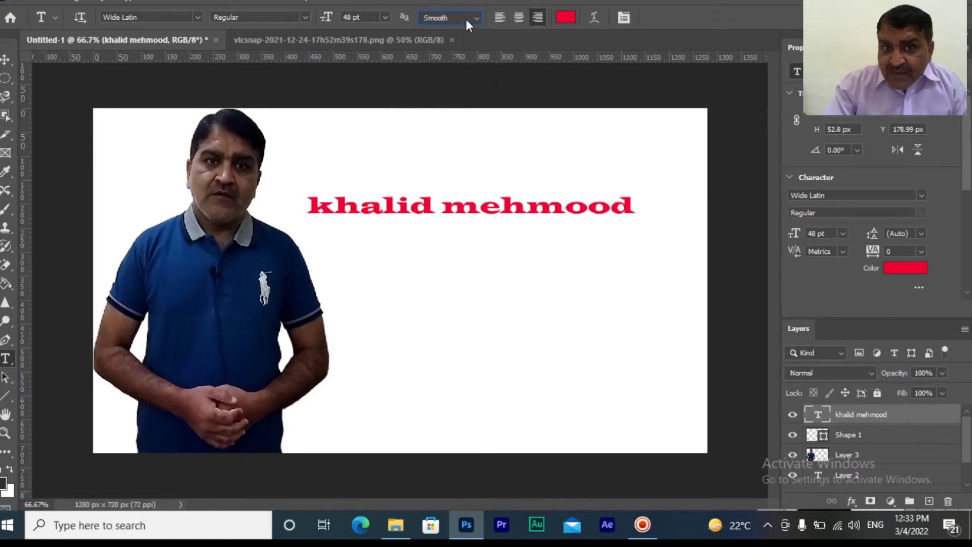
Step: Try blue (0000cc) and magenta (ff00cc) as the name text's colour
left_click(566, 18)
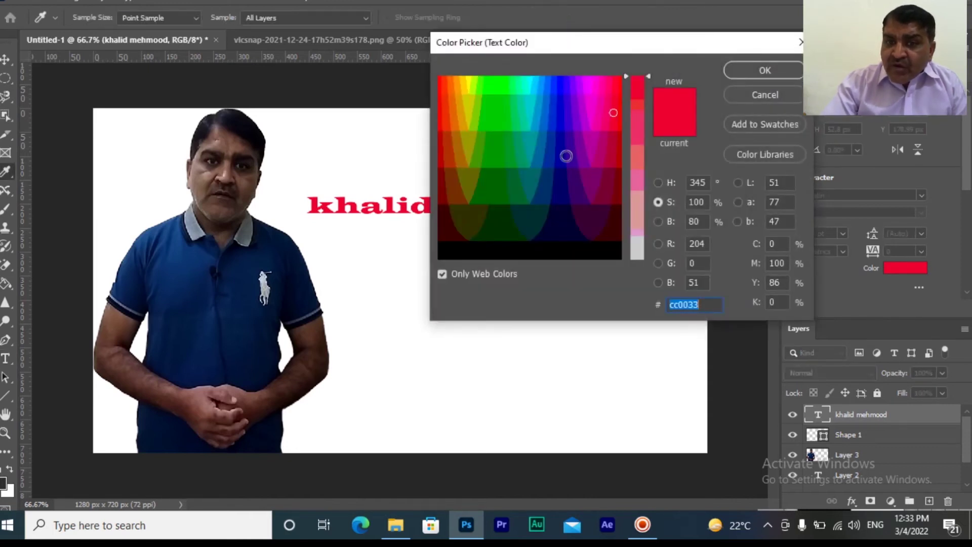
left_click(560, 121)
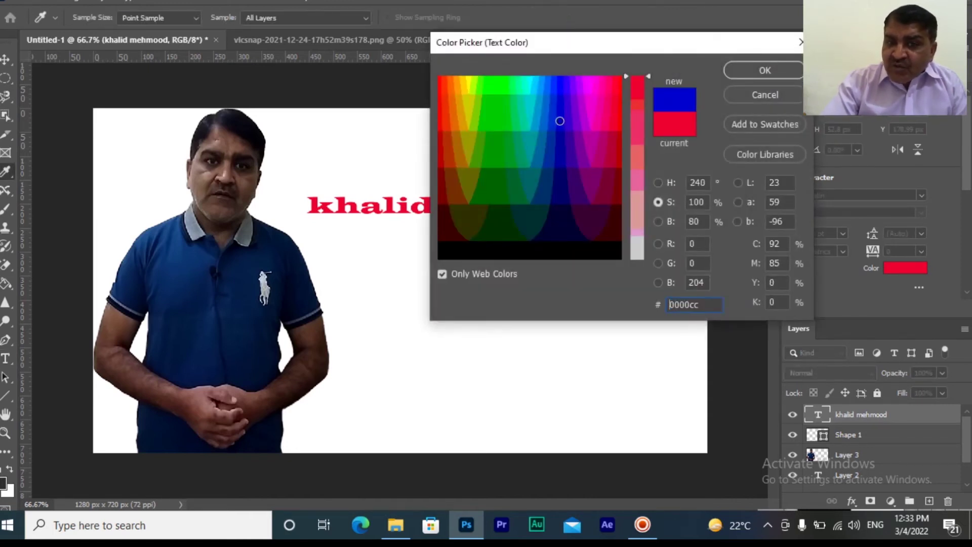
left_click(732, 71)
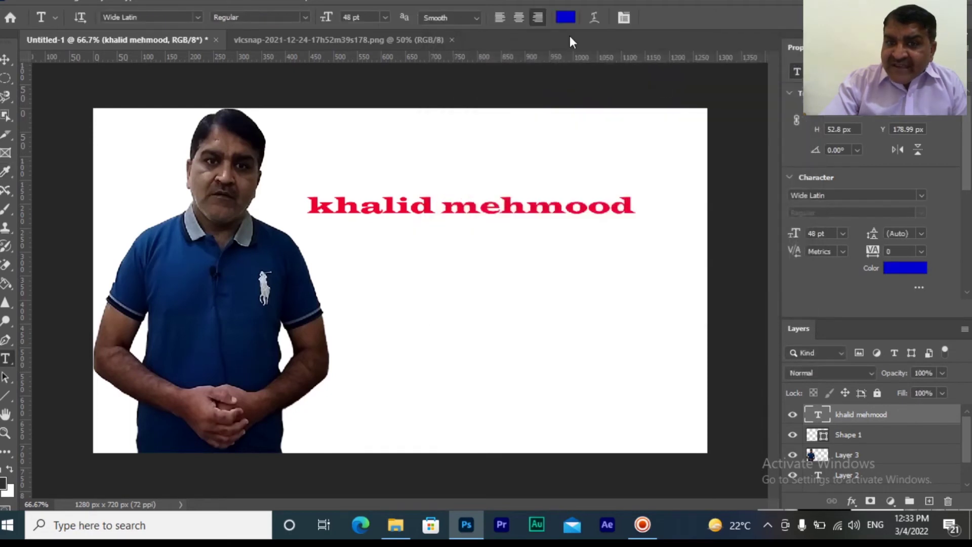
left_click(565, 17)
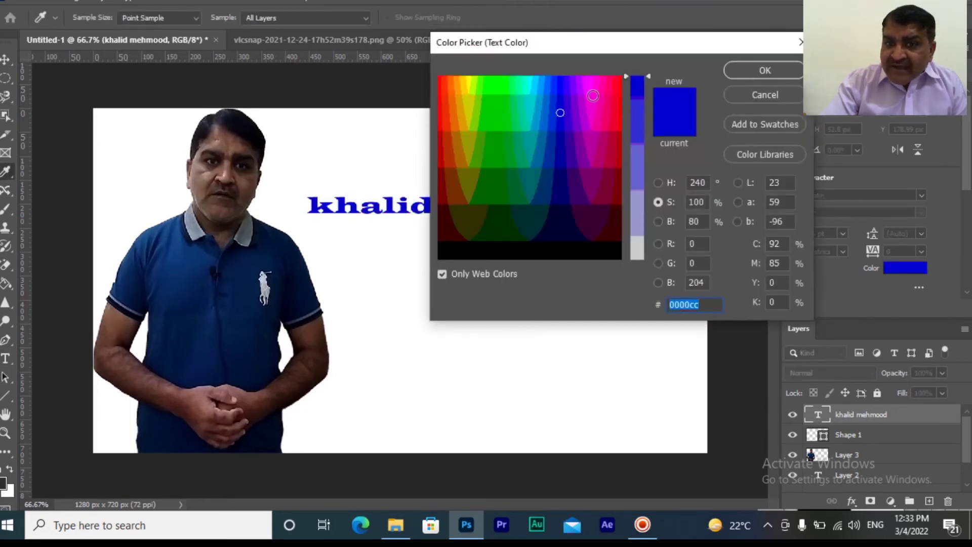
left_click(596, 101)
left_click(734, 71)
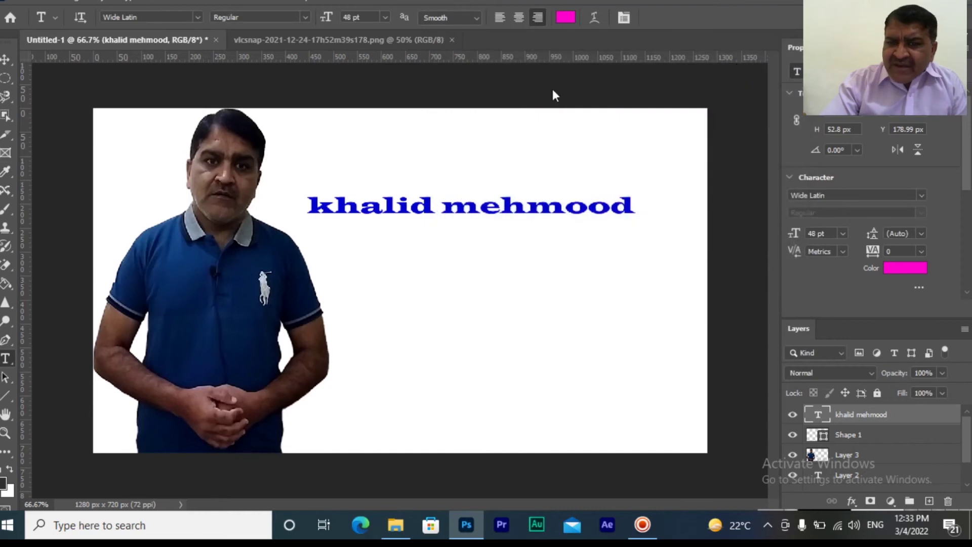
Step: Change the name text's colour to a bright orange-red
left_click(567, 18)
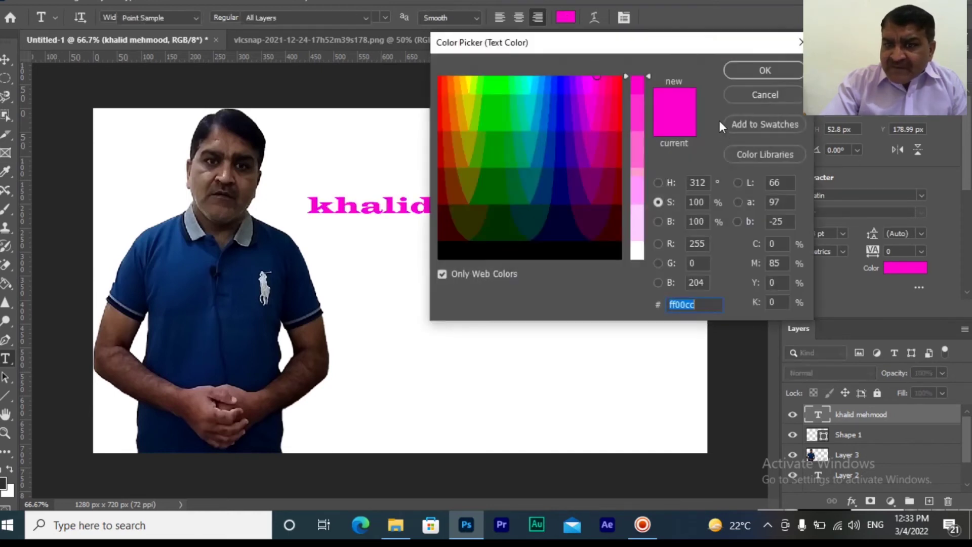
left_click(450, 115)
left_click(729, 71)
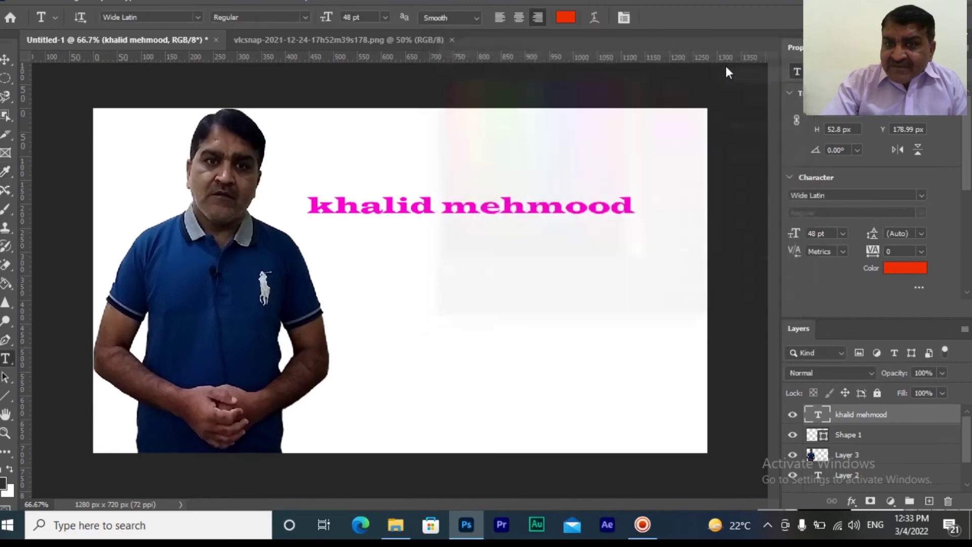
Step: Try the Arc, Arc Lower and Arc Upper warp styles on the name text
left_click(594, 18)
left_click(593, 20)
left_click(594, 20)
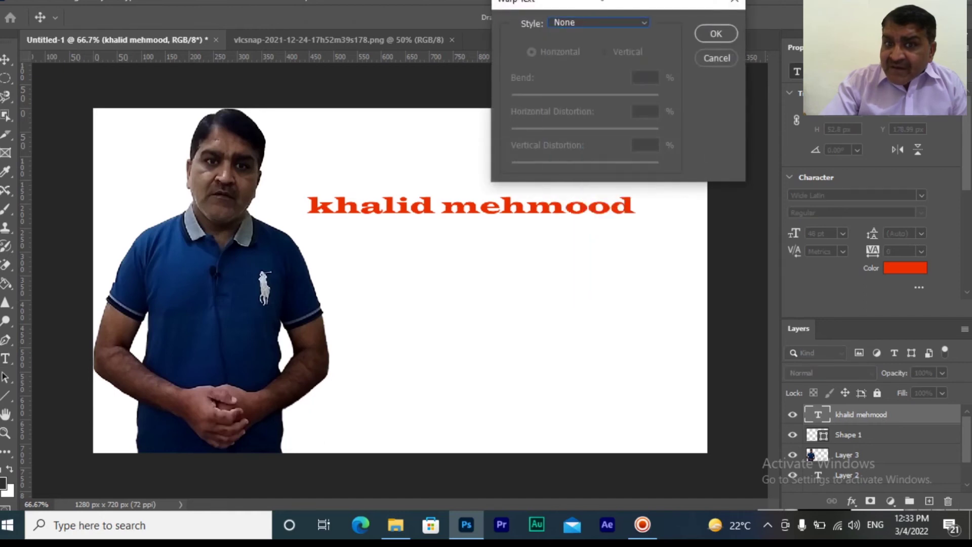
left_click(646, 24)
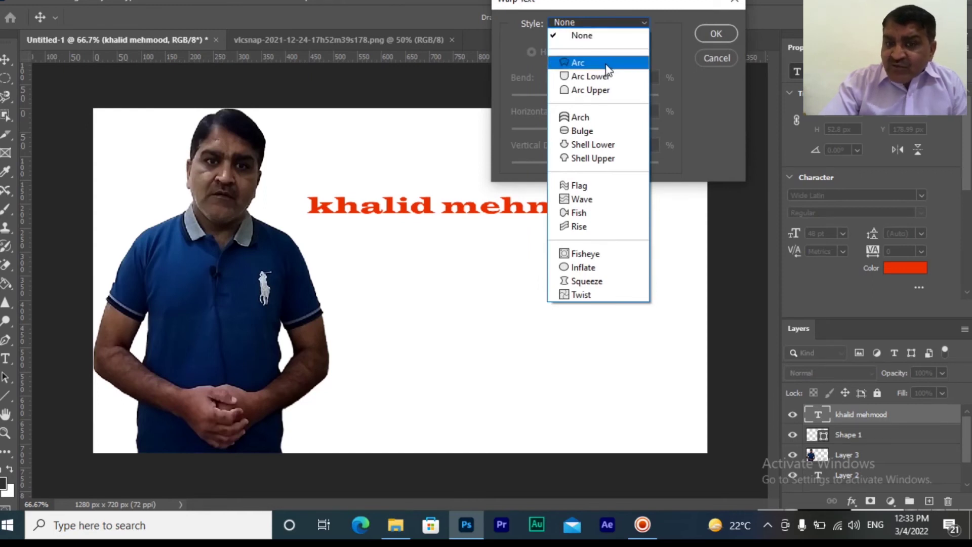
left_click(608, 65)
left_click(643, 24)
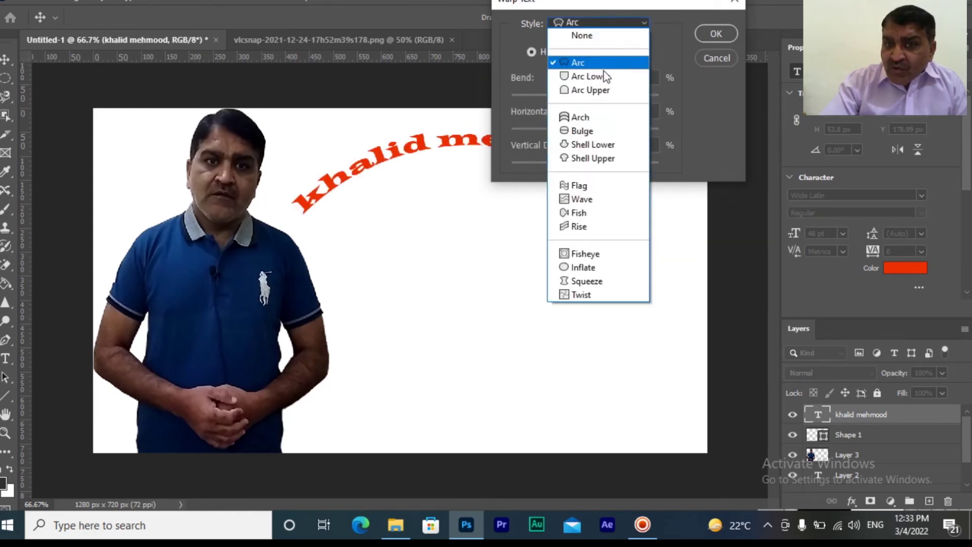
left_click(603, 74)
left_click(644, 24)
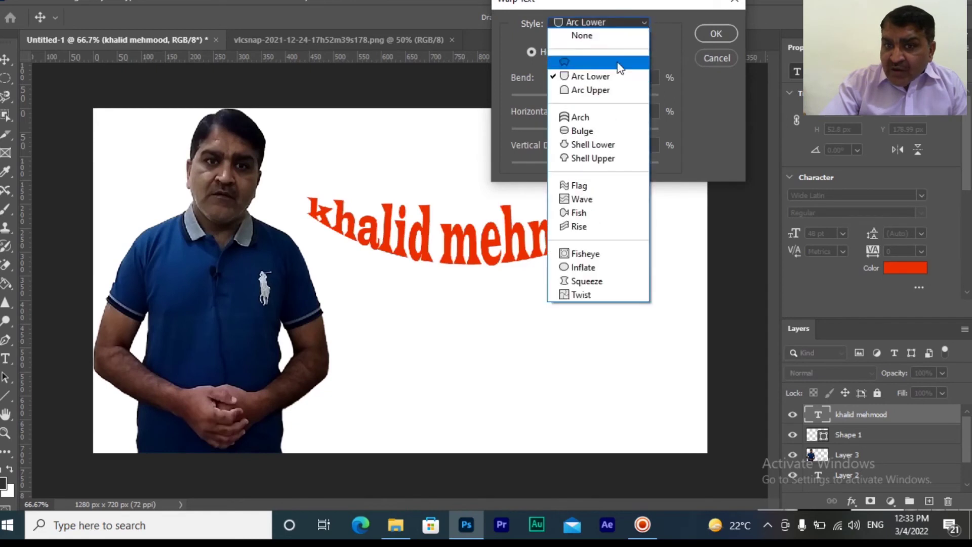
left_click(608, 91)
Step: Try the Flag and Fish warp styles on the name text, then set the style back to None and close the warp settings
left_click(644, 23)
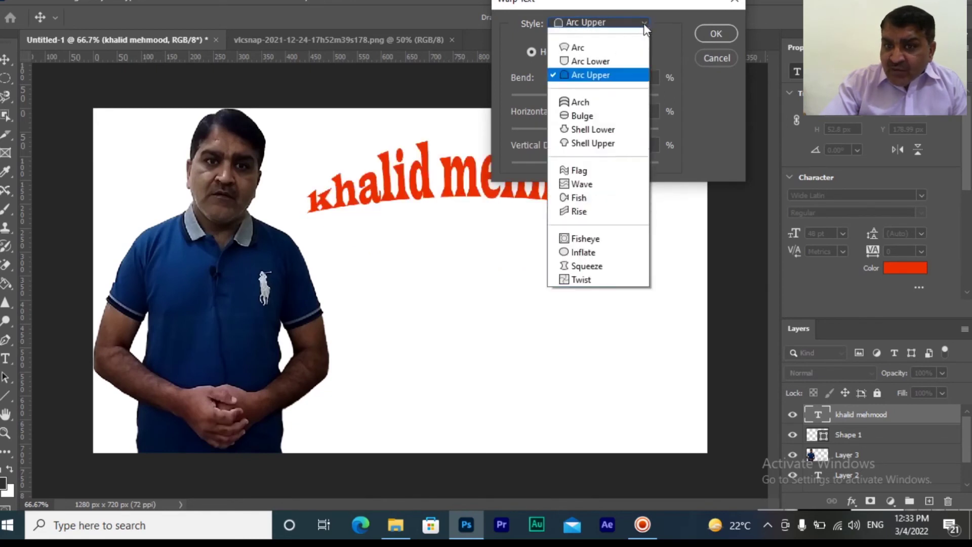
left_click(585, 186)
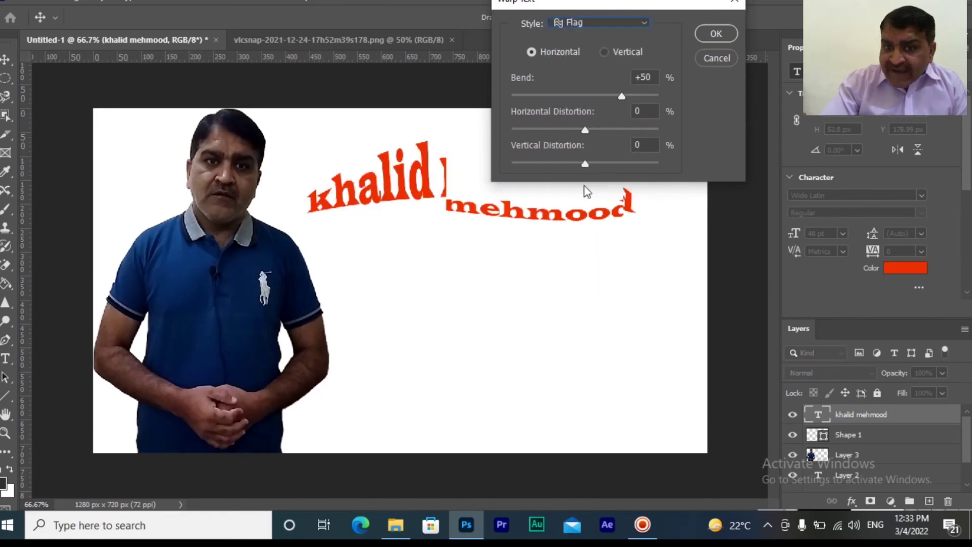
left_click(643, 23)
left_click(582, 213)
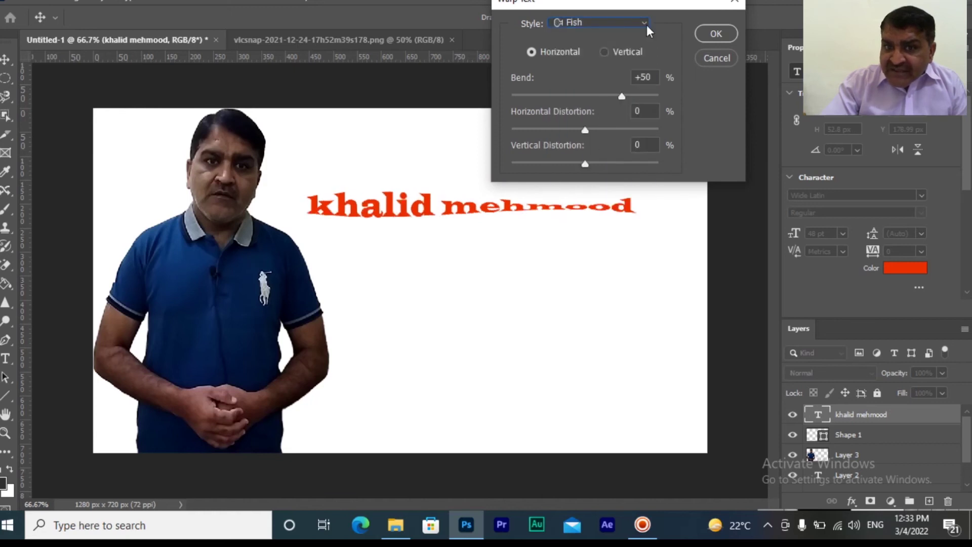
left_click(645, 23)
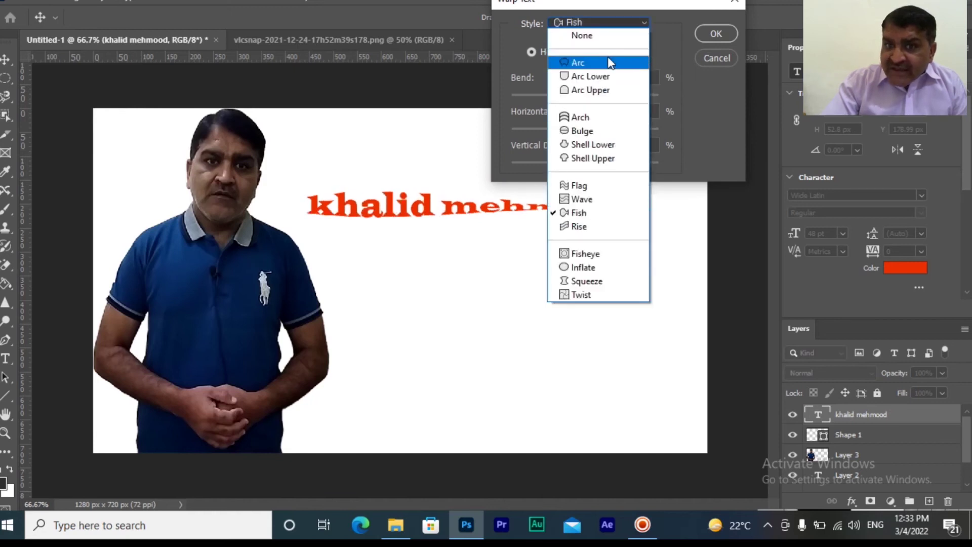
left_click(605, 35)
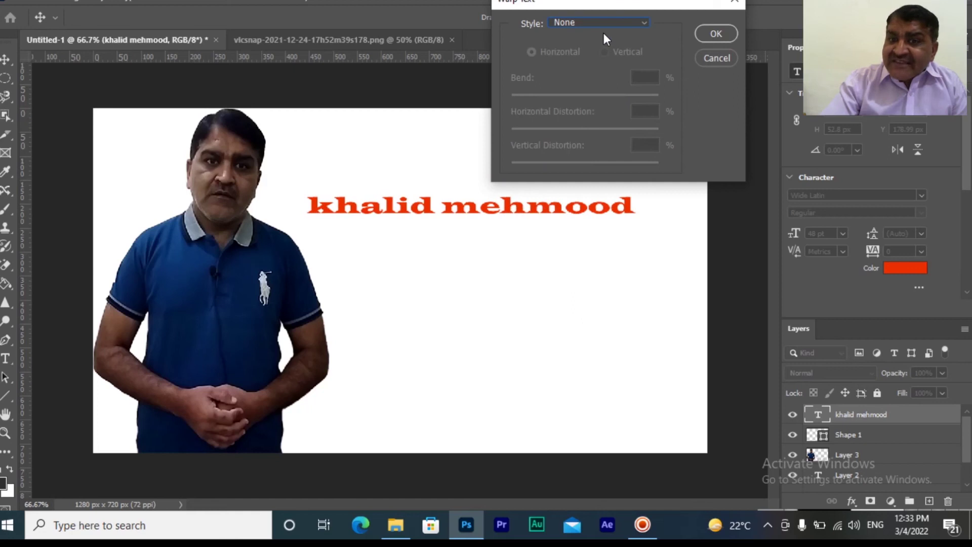
left_click(733, 3)
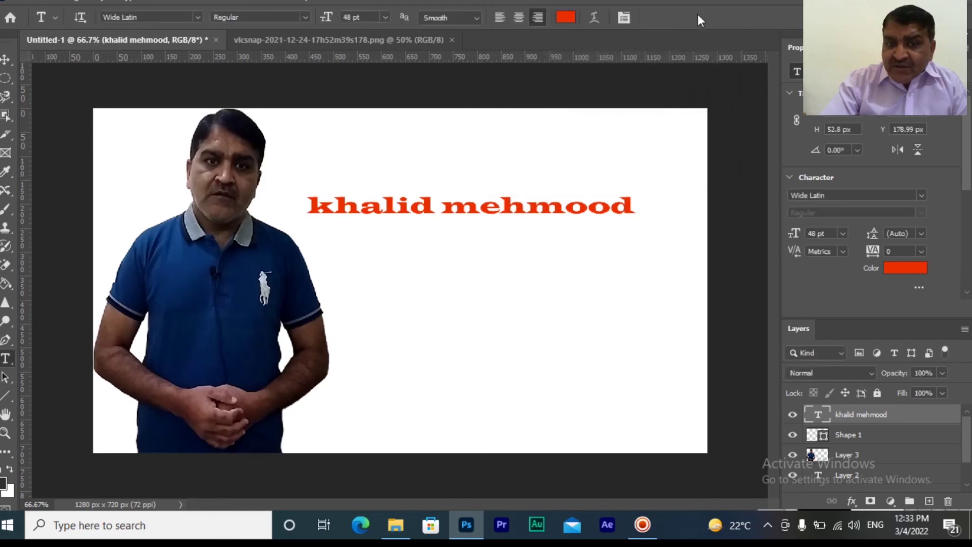
Step: Duplicate the name text three times with the Move tool, stacking the copies below the original
left_click(7, 60)
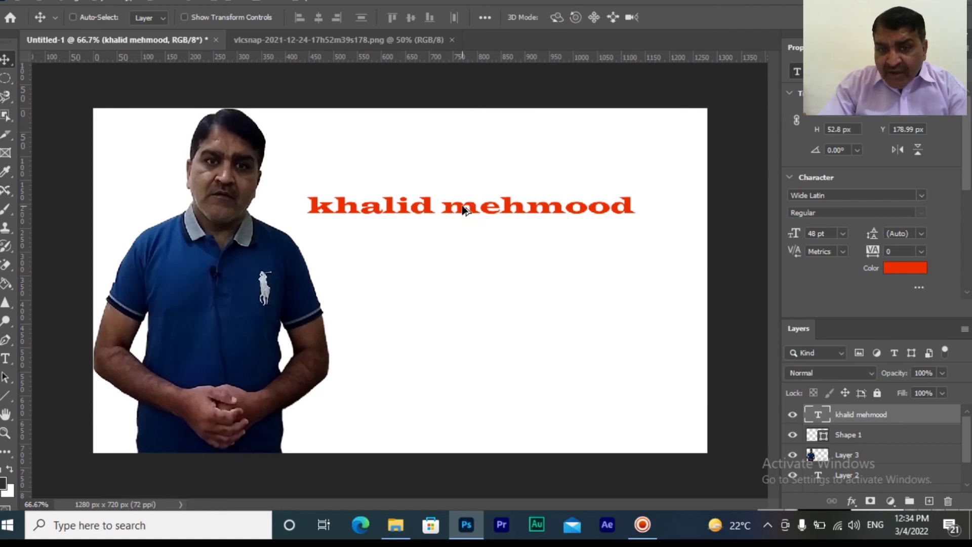
left_click_drag(465, 210, 484, 359)
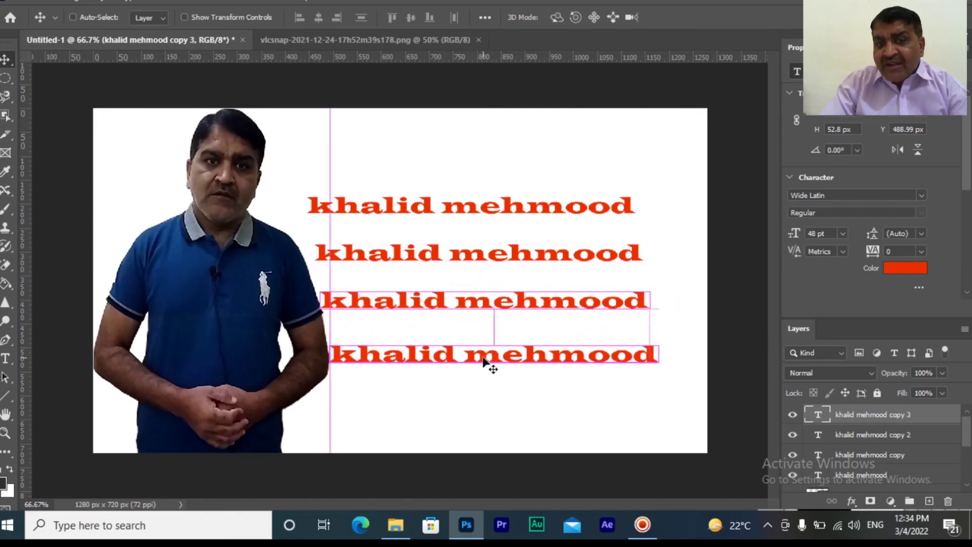